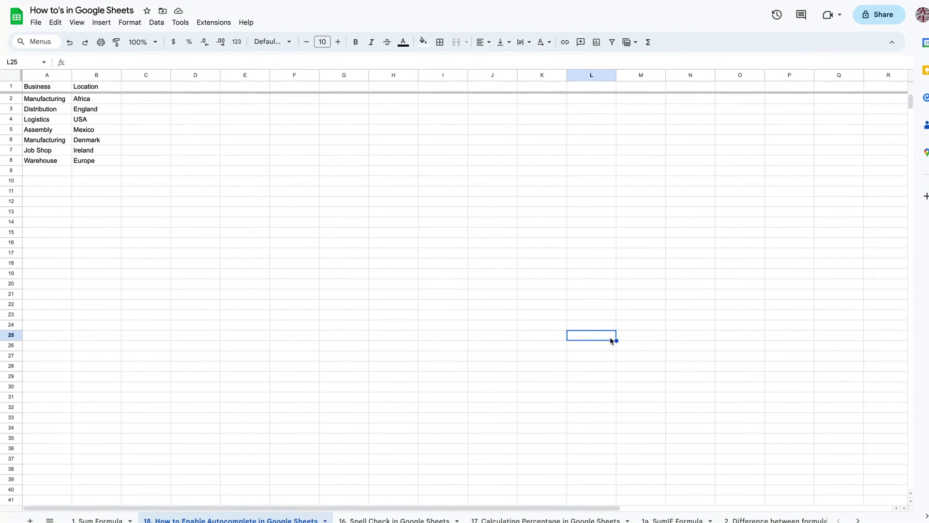
Step: Check the Tools autocomplete settings and close them without changes
left_click(330, 275)
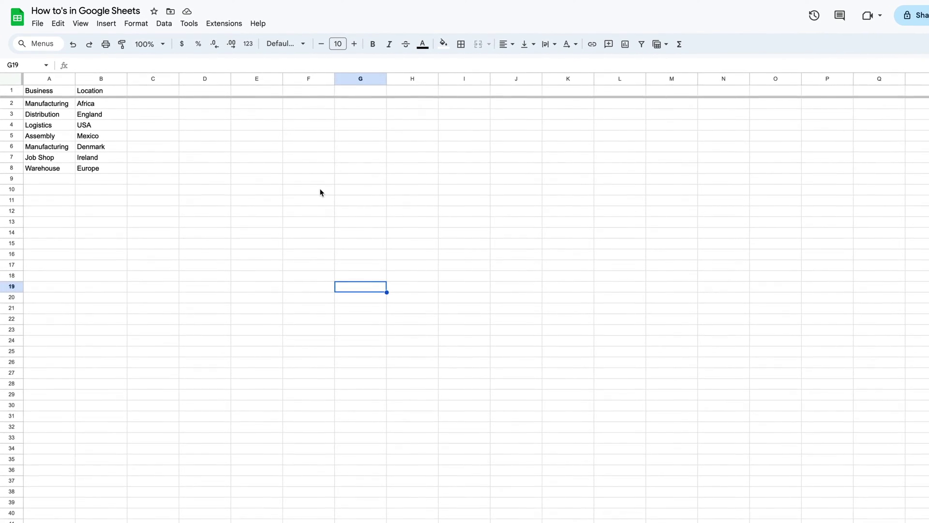
left_click(293, 201)
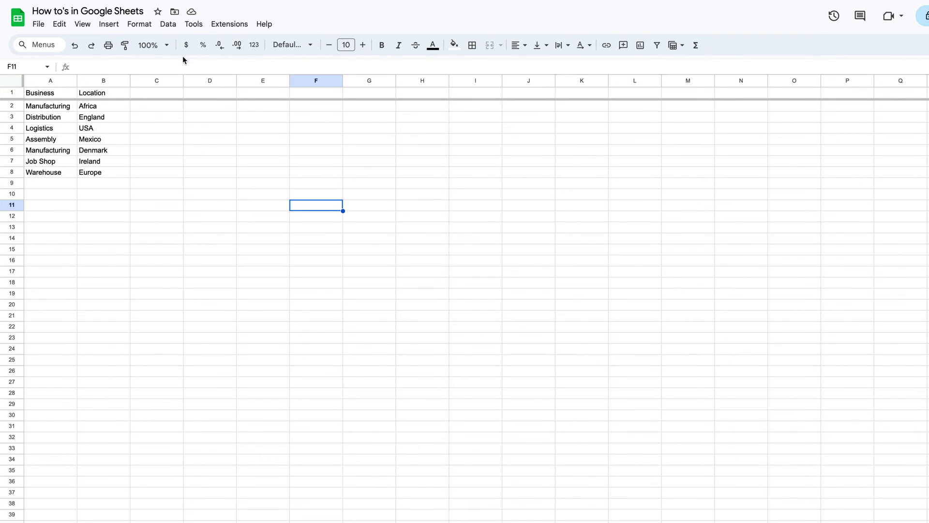
left_click(192, 25)
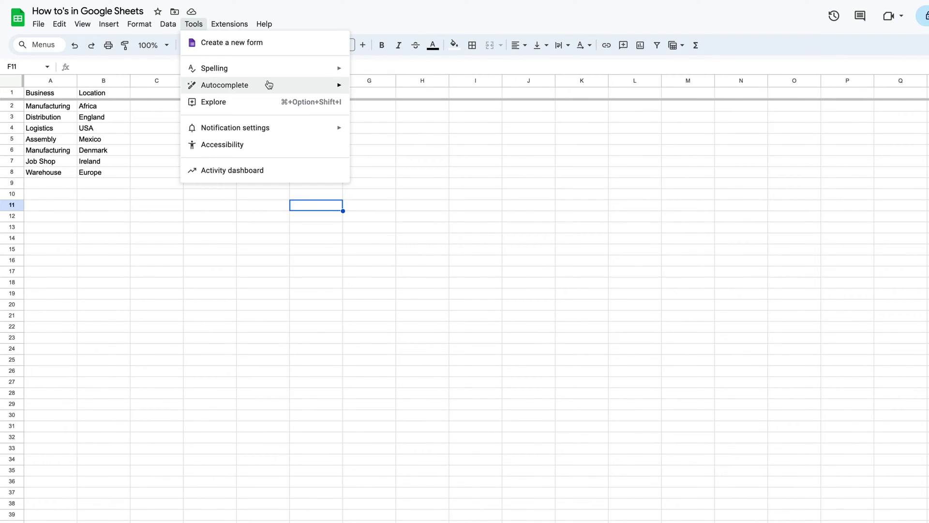
mouse_move(269, 84)
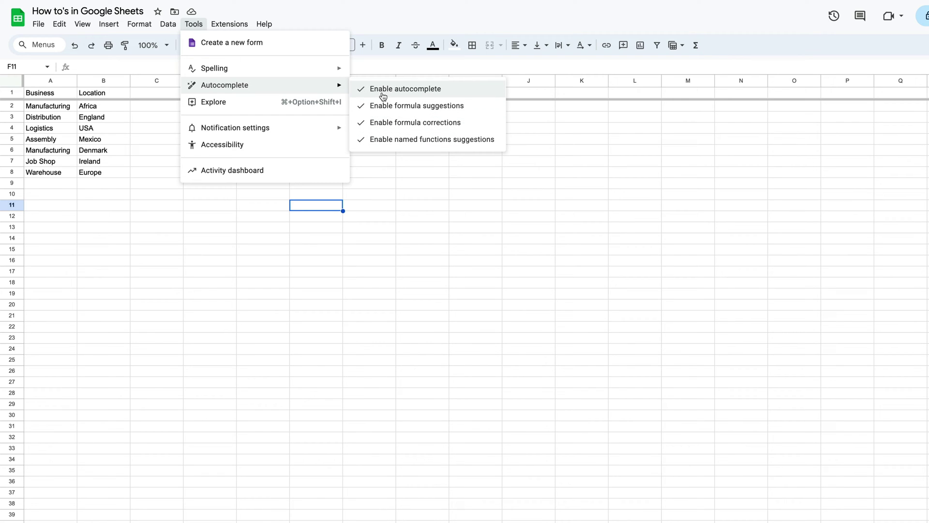
left_click(420, 192)
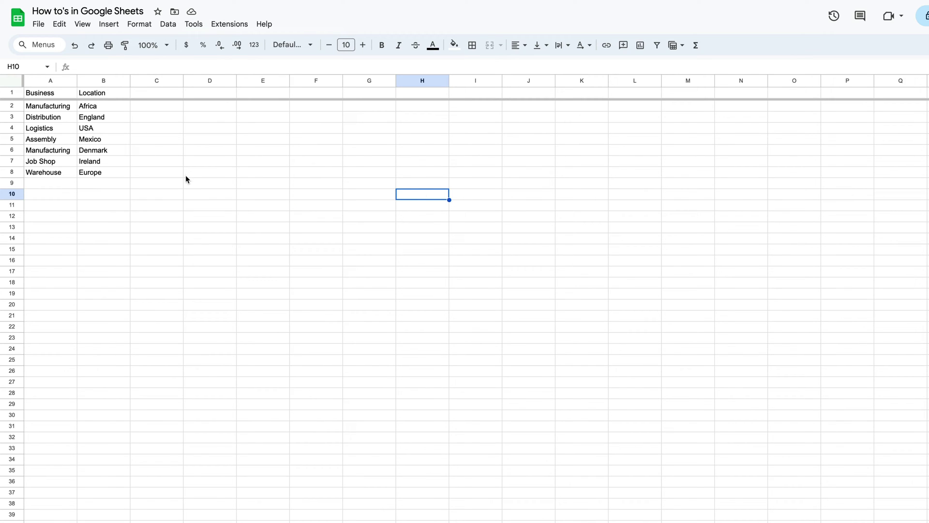
left_click(186, 205)
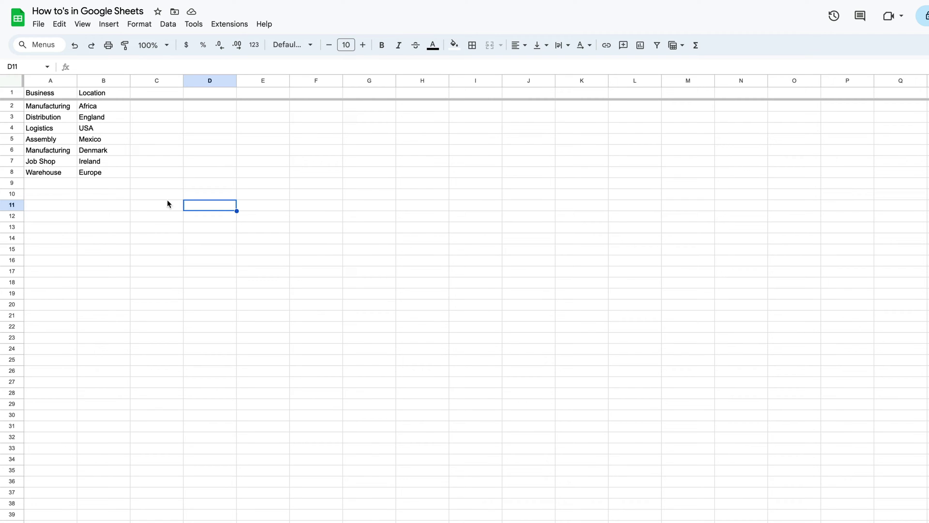
Step: Fill row 9 with Logistics and USA, accepting the autocomplete suggestions
left_click(43, 185)
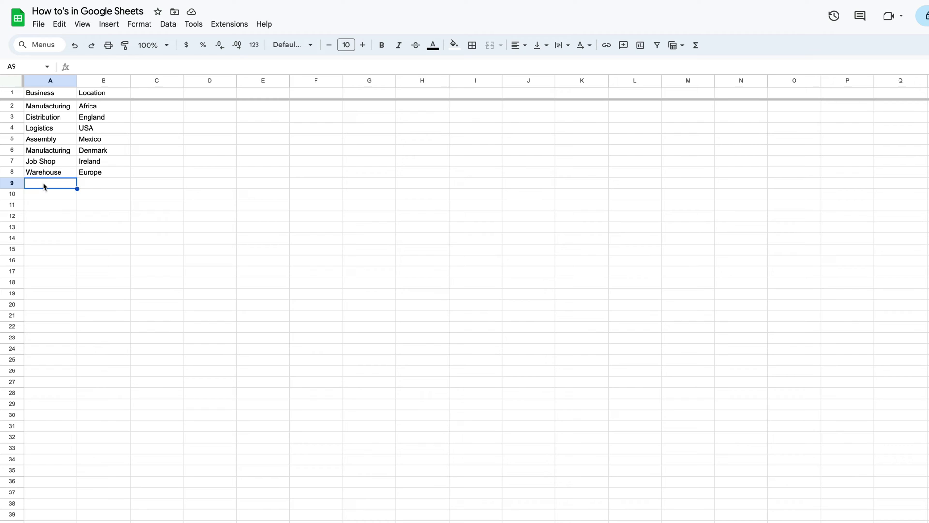
type("Logi")
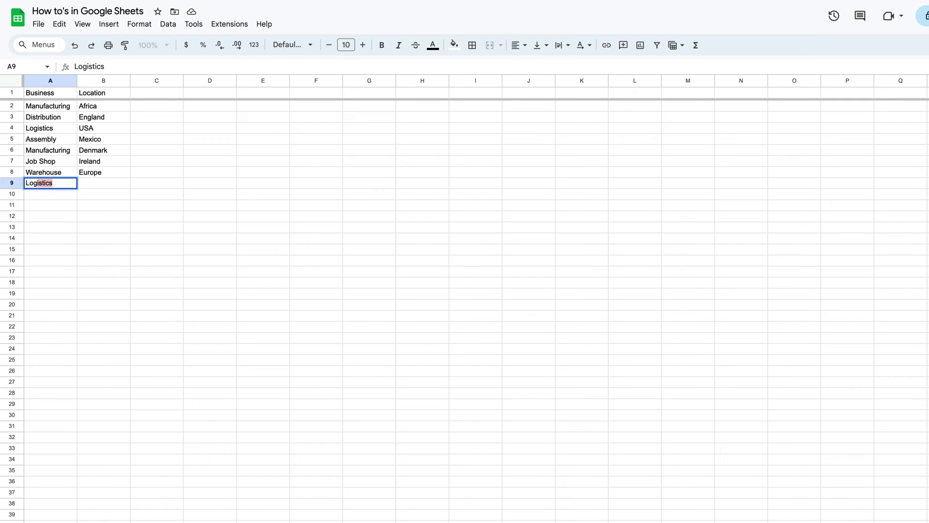
key("Tab")
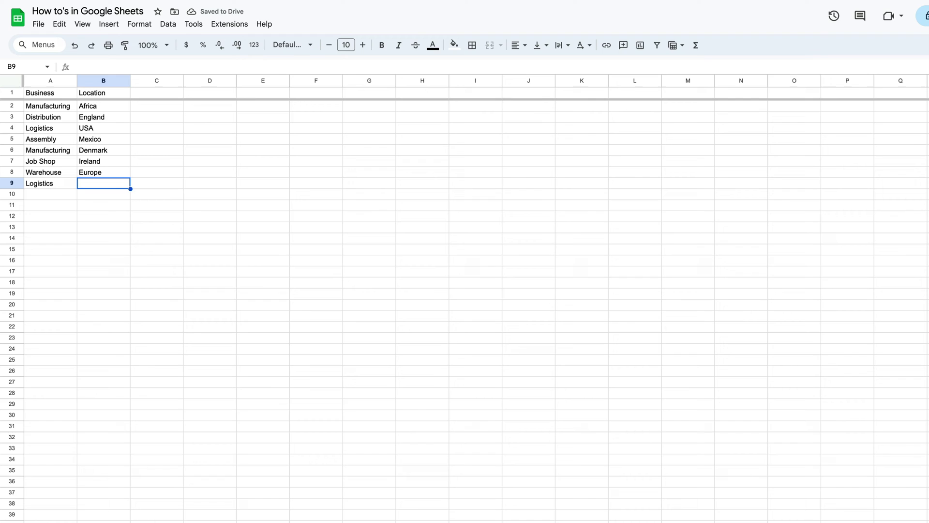
type("USA")
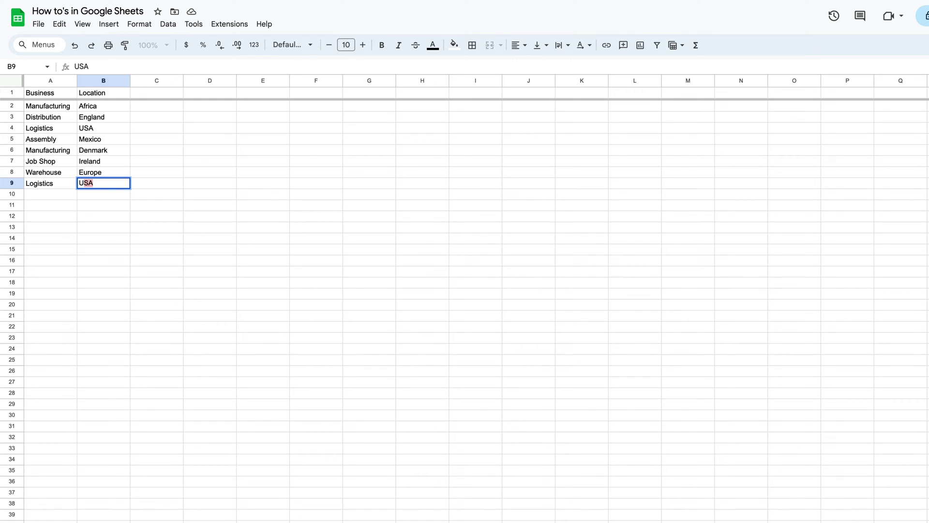
key("Return")
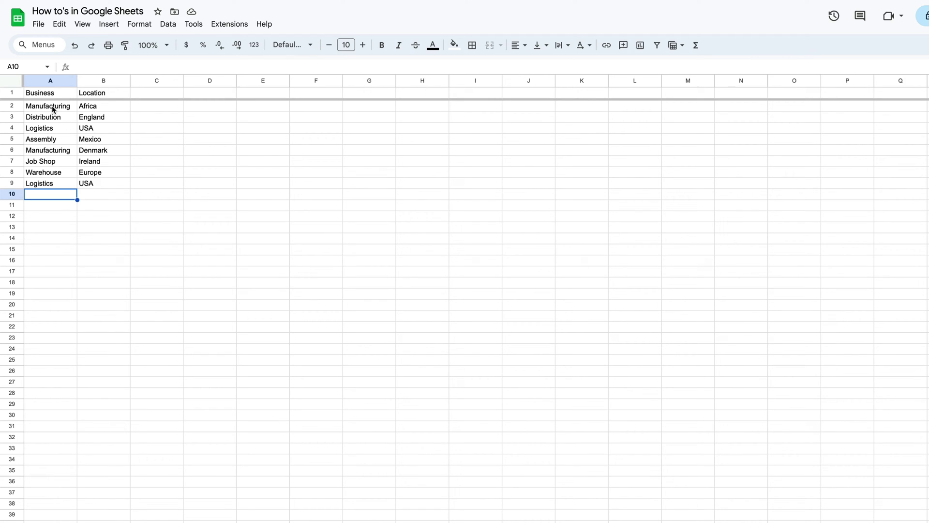
Step: Review the autocomplete options, then erase the location values in B2:B9
left_click(199, 27)
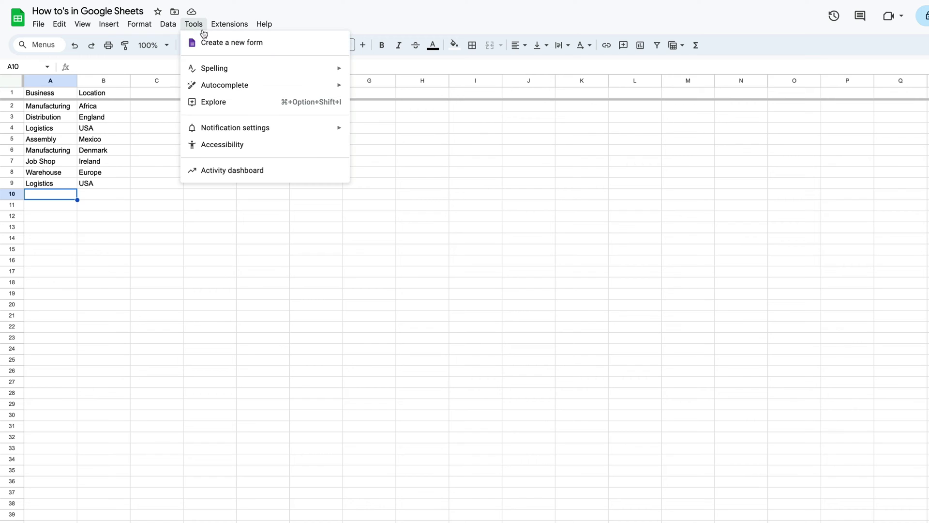
mouse_move(231, 83)
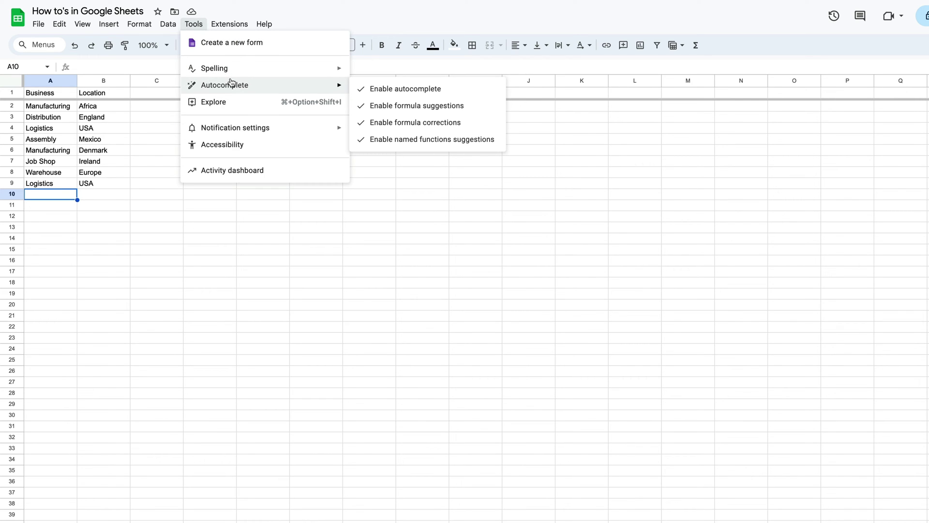
left_click(155, 140)
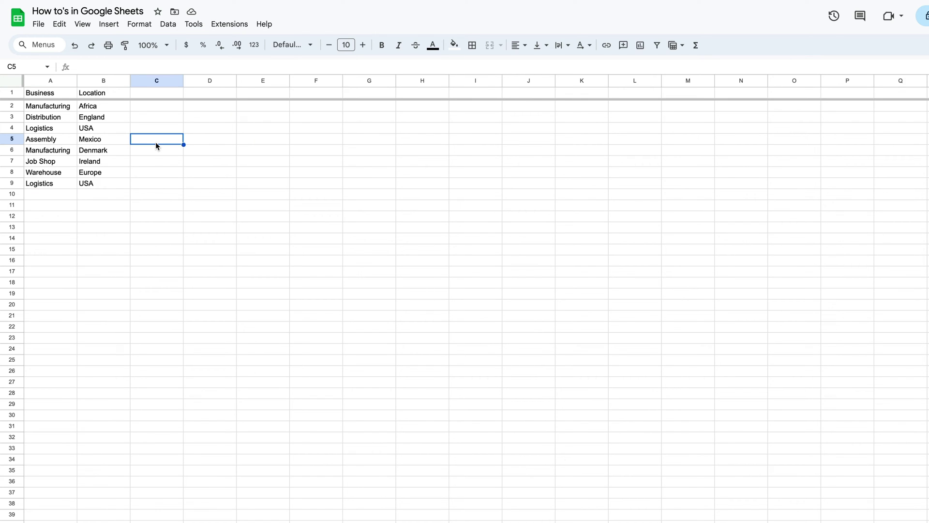
left_click_drag(46, 107, 95, 175)
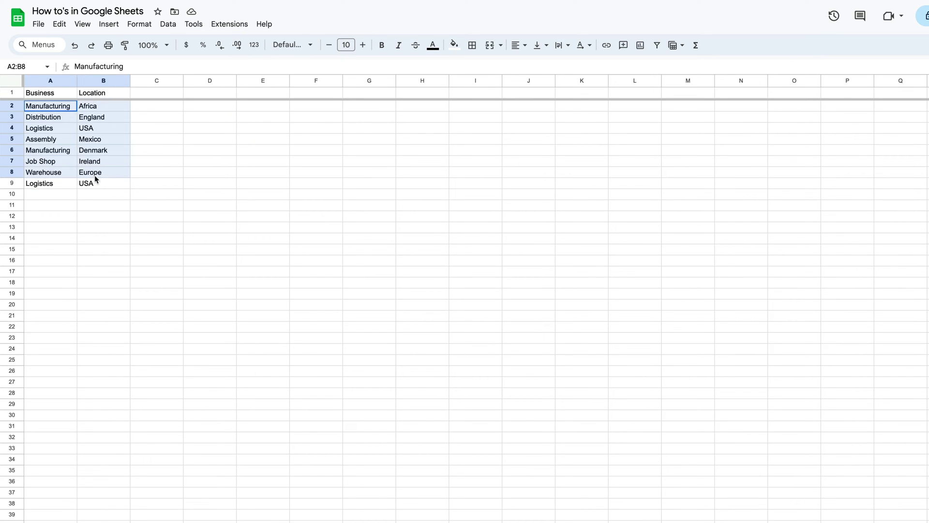
left_click(187, 187)
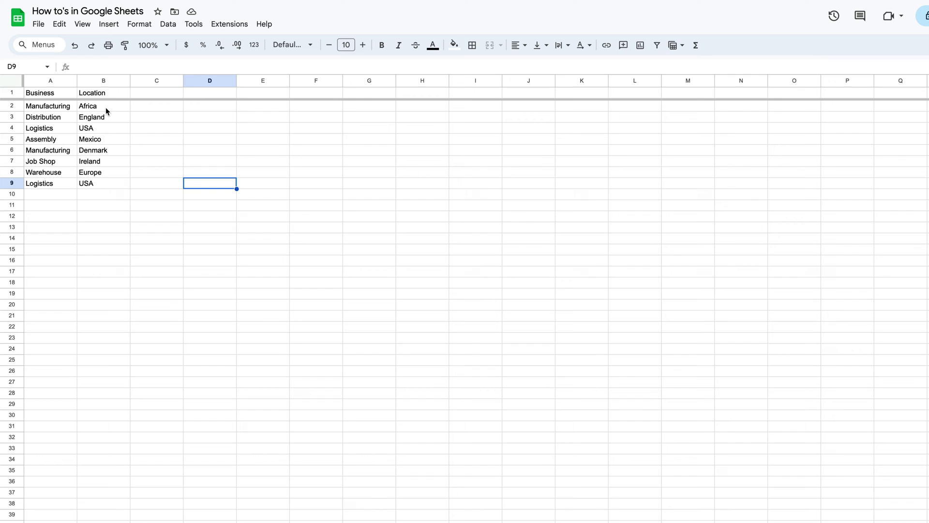
left_click_drag(105, 103, 109, 183)
key("Delete")
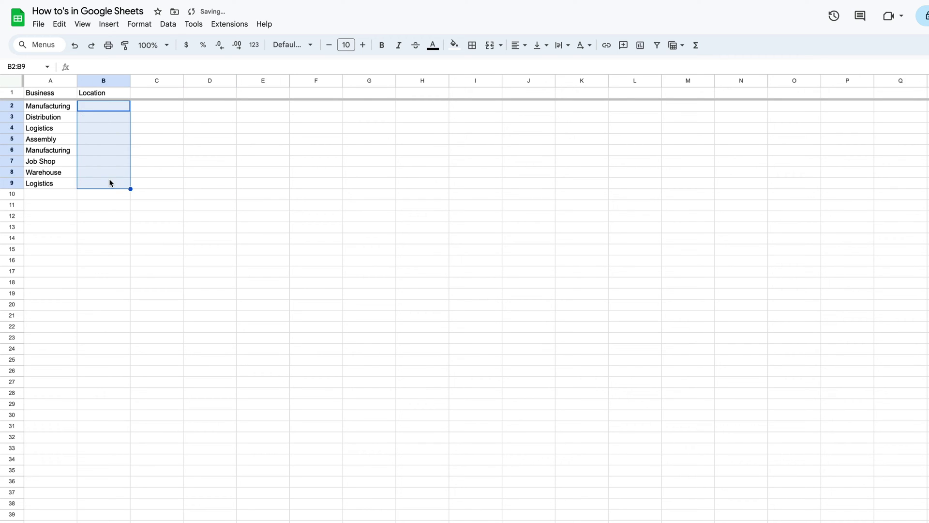
Step: Rename the Location header in B1 to '# of Locations'
left_click(80, 94)
double_click(80, 94)
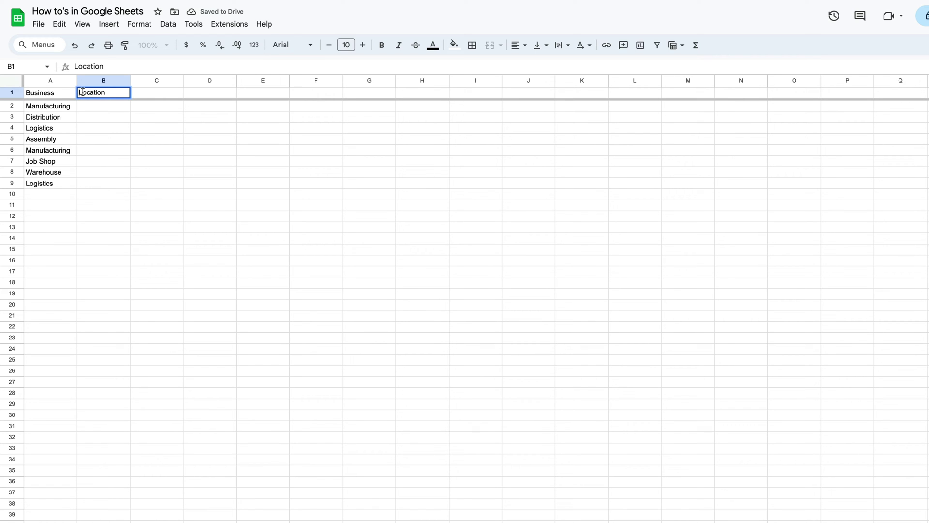
type("# of")
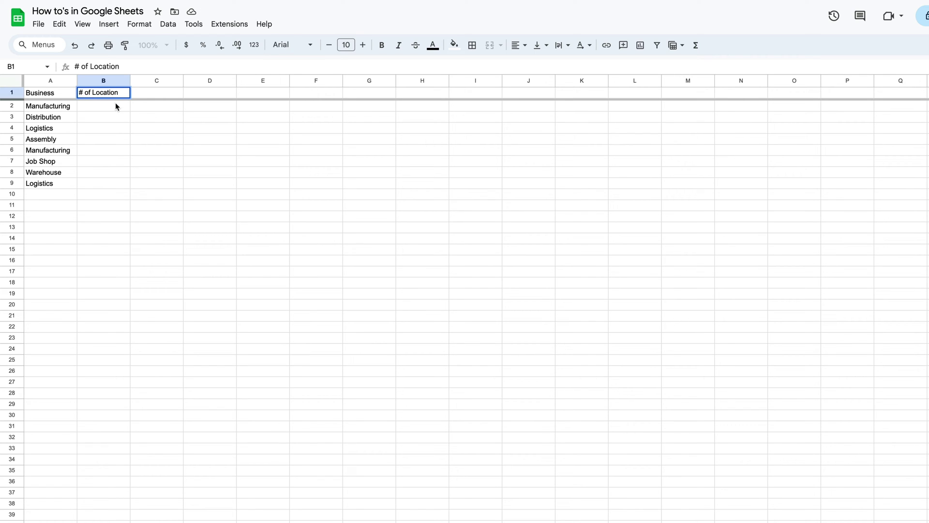
left_click(118, 92)
type("s")
left_click(121, 126)
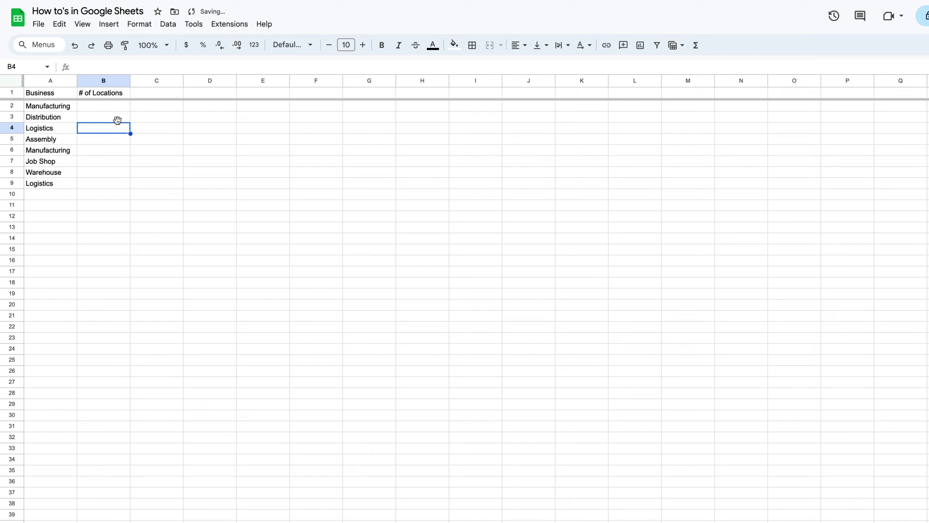
Step: Enter the counts 2, 4, 5, 8, 9, 3, 5, 6 down B2 to B9
left_click(115, 109)
type("2")
key("Return")
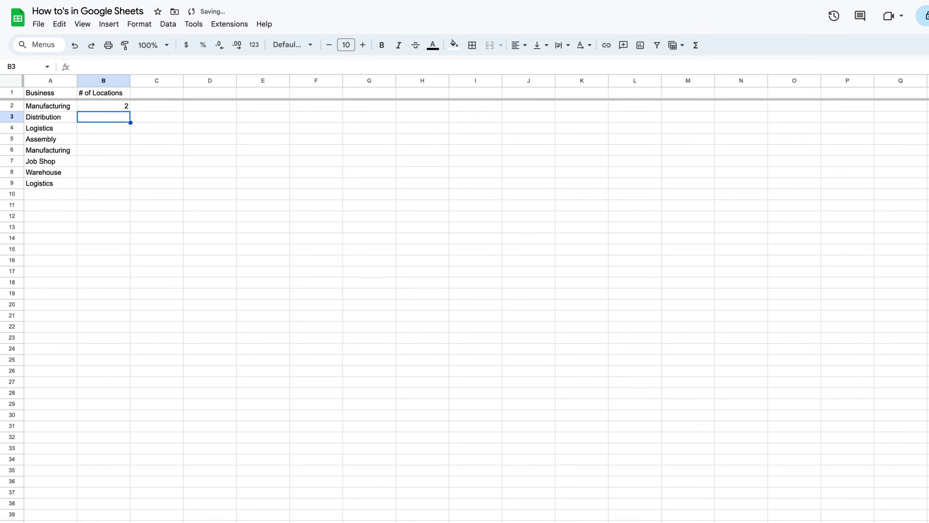
type("4")
key("Return")
type("5")
key("Return")
type("8")
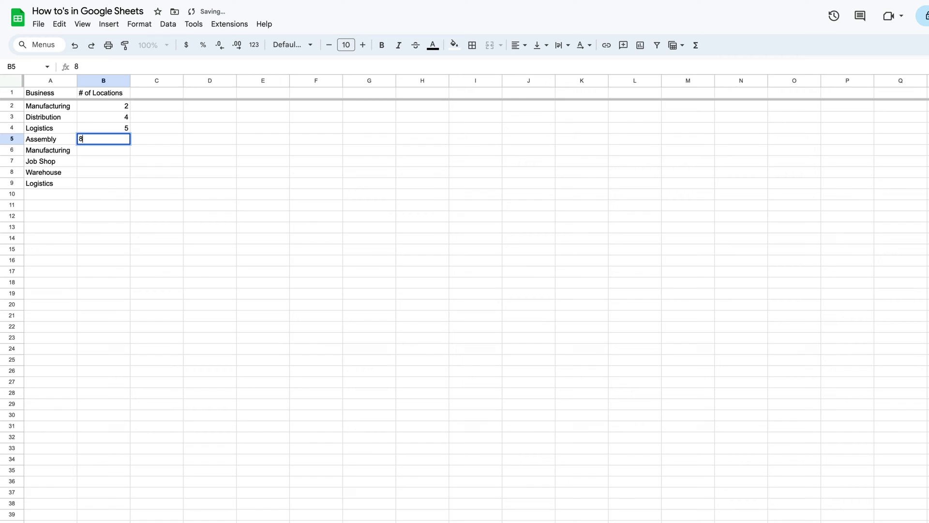
key("Return")
type("9")
key("Return")
type("3")
key("Return")
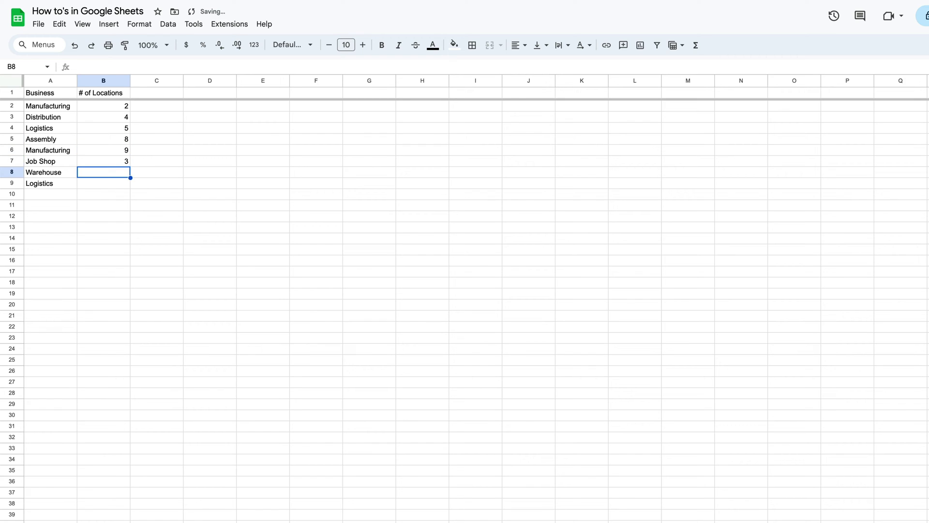
type("5")
key("Return")
type("6")
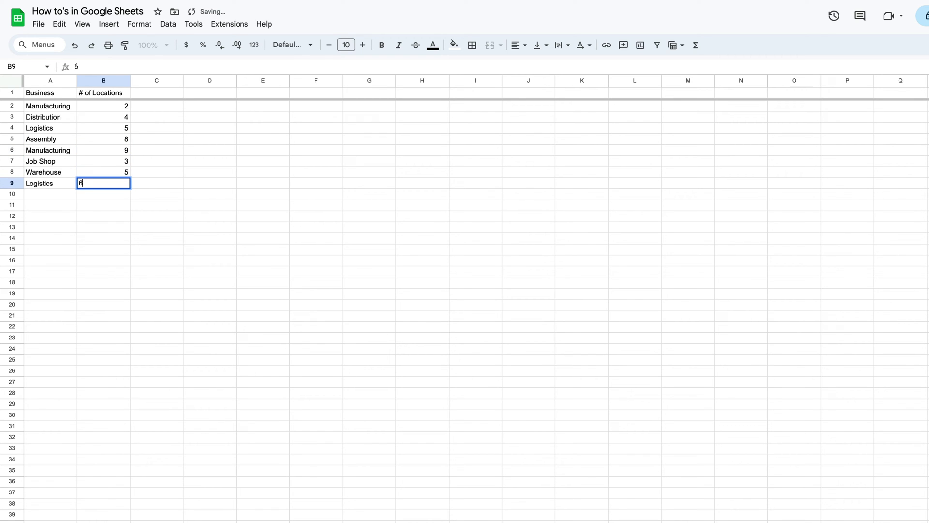
key("Return")
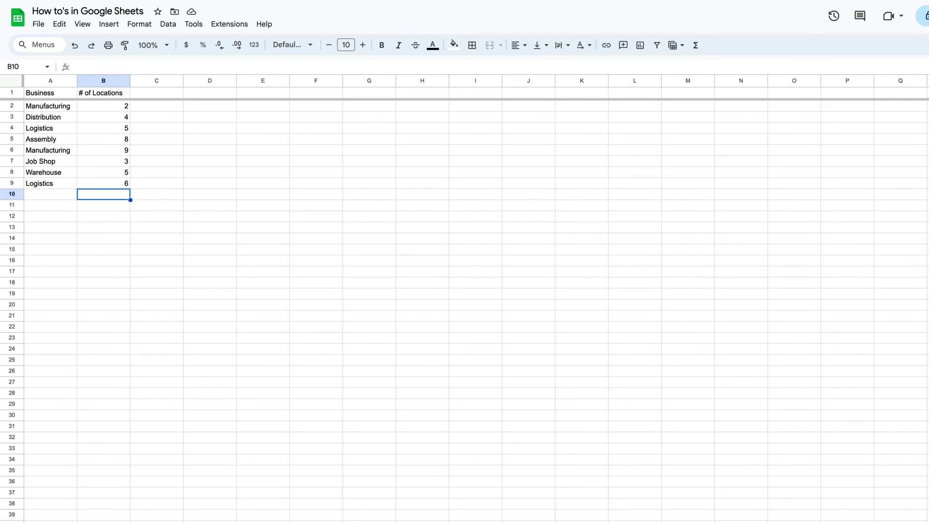
Step: Put the autocompleted =SUM(B2:B9) in B10, giving a total of 42
type("=")
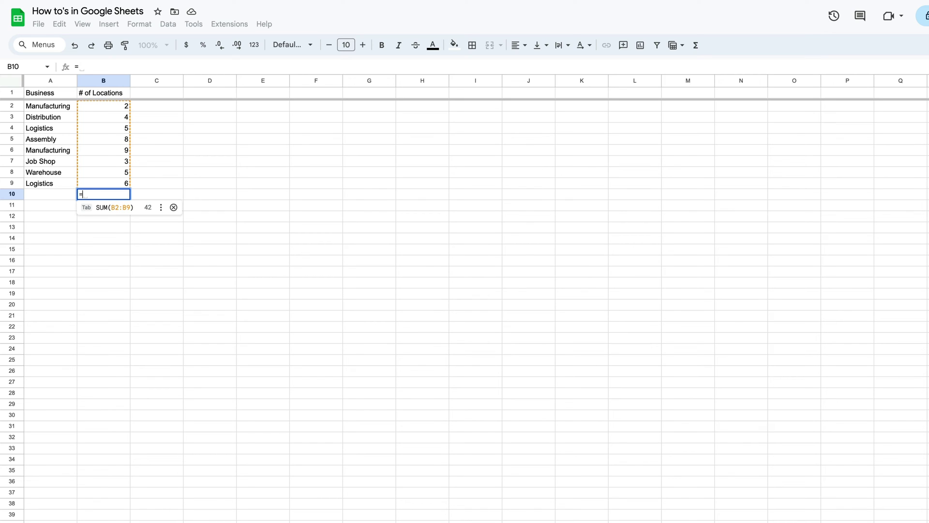
key("Tab")
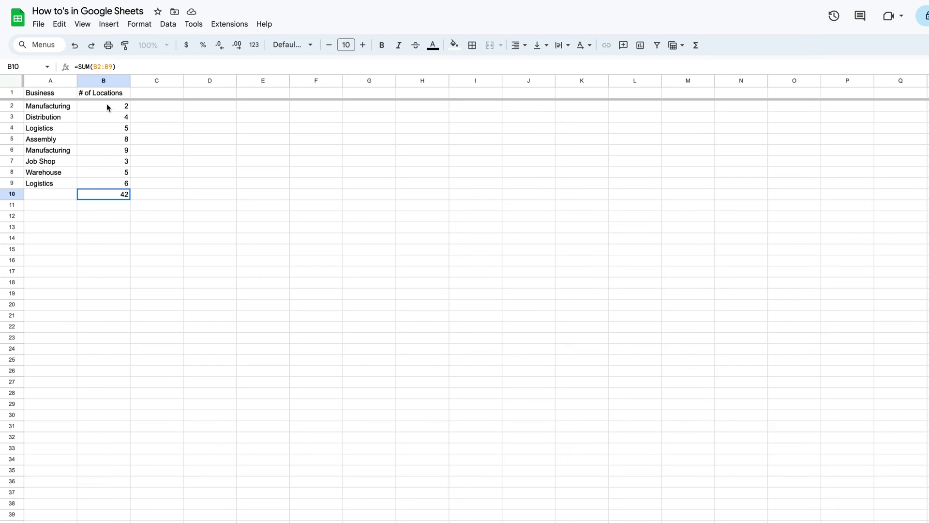
left_click(192, 28)
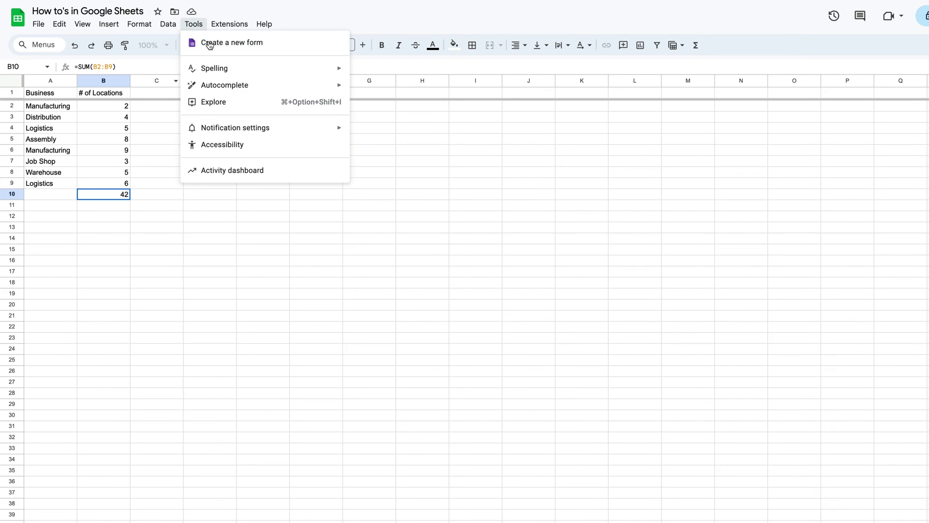
mouse_move(228, 91)
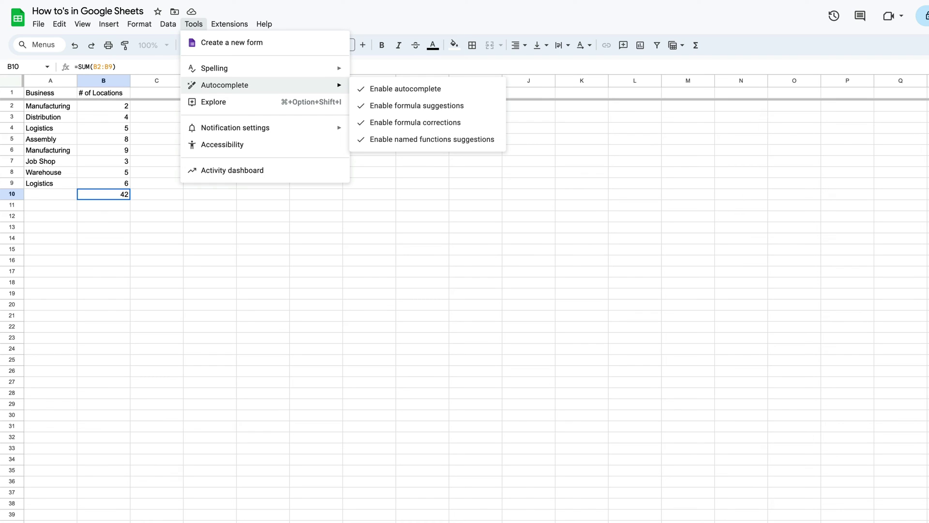
left_click(396, 216)
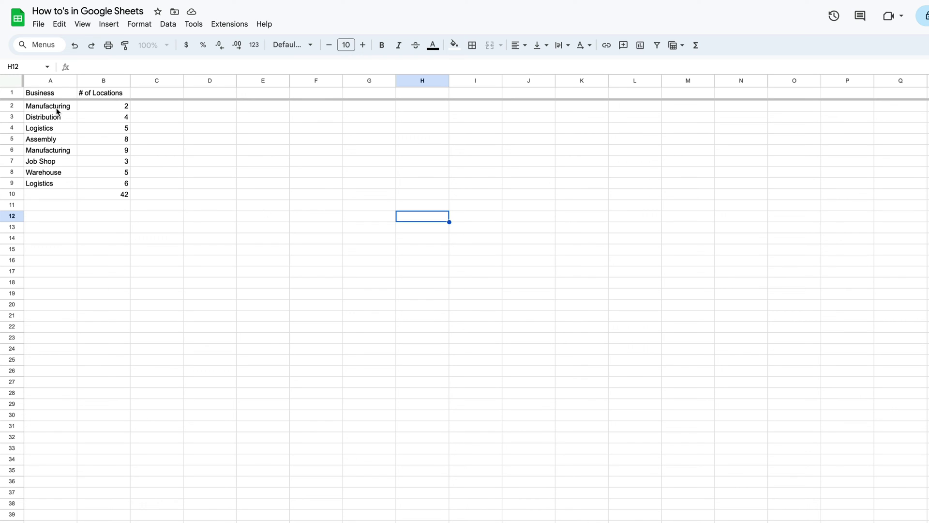
Step: Delete the earlier sum from cell B10
left_click(59, 195)
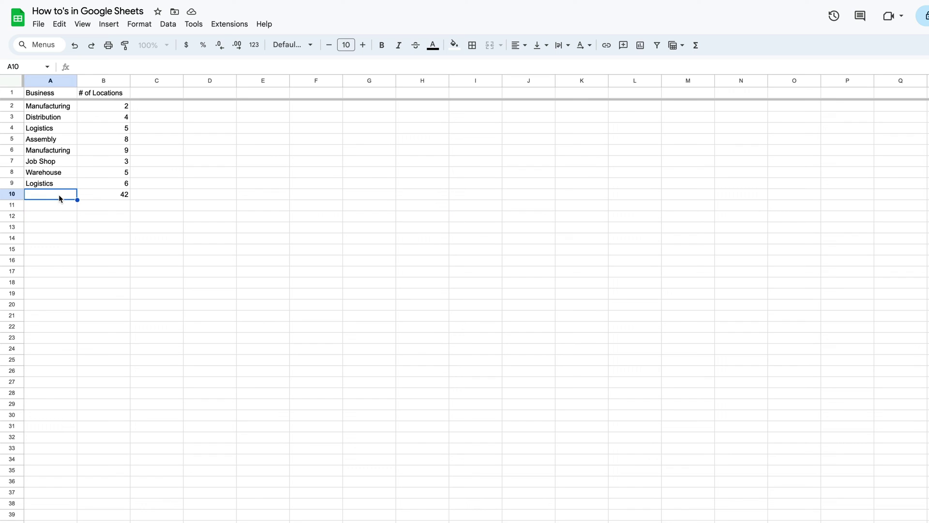
left_click(111, 194)
key("Delete")
left_click(182, 237)
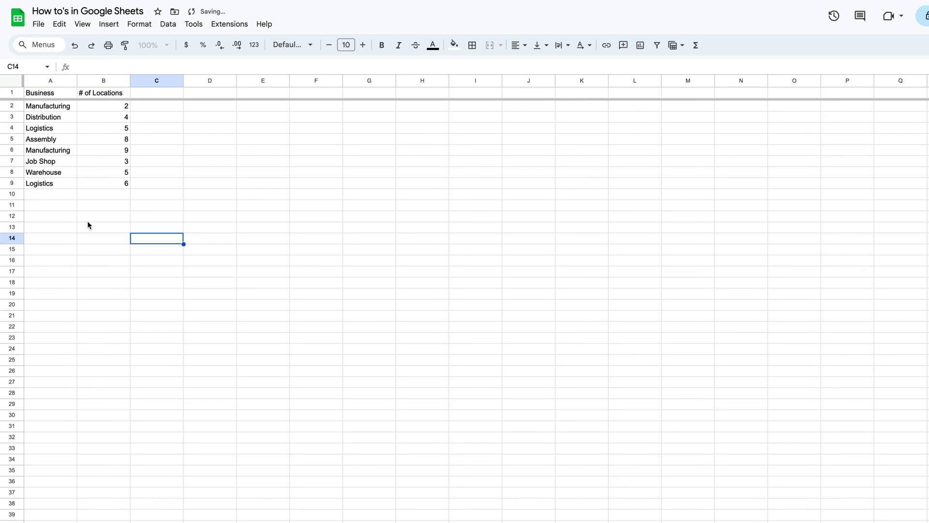
Step: Label A10 with a bold 'Total' and begin a formula in B10
left_click(52, 197)
type("Total")
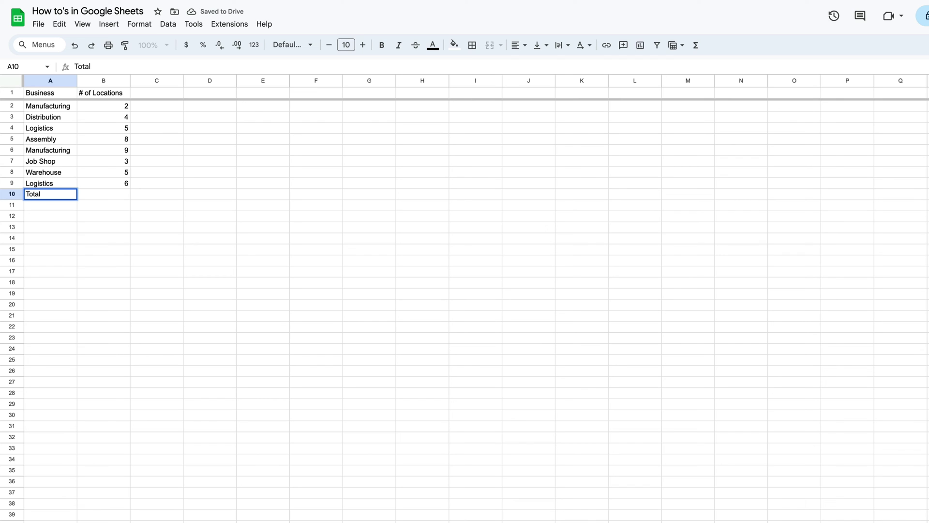
left_click(30, 214)
left_click(46, 194)
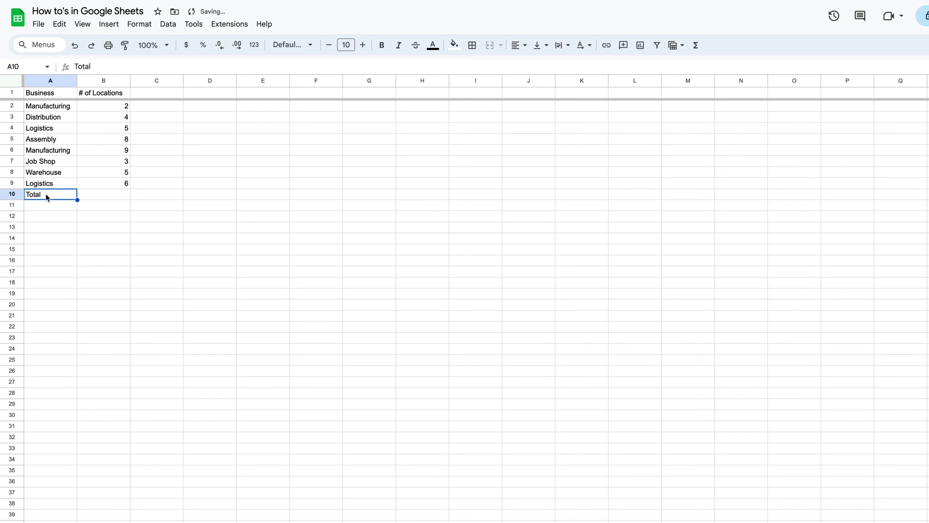
key("ctrl+b")
key("Tab")
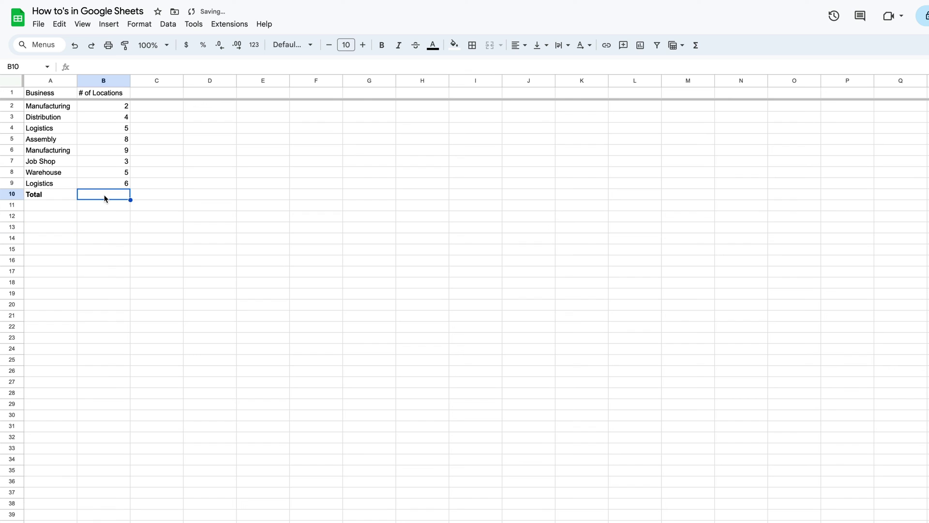
type("=")
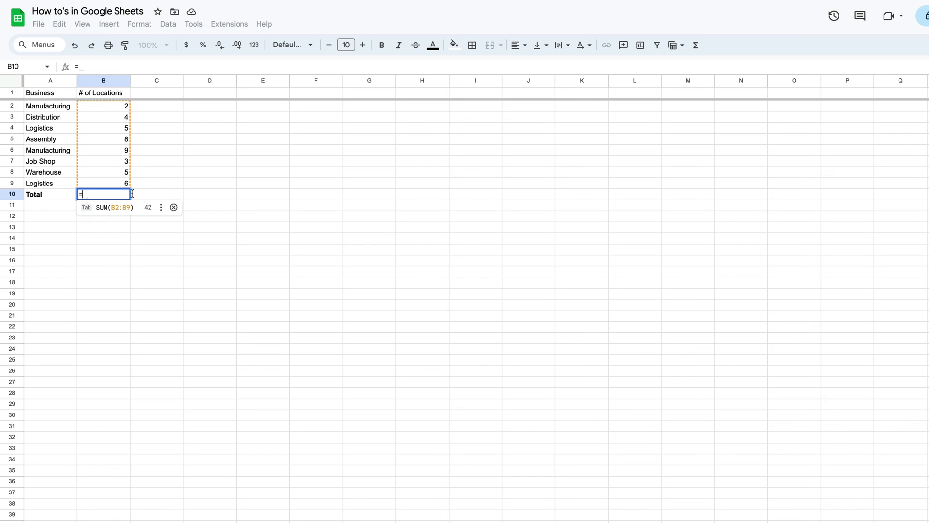
Step: Accept the suggested =SUM(B2:B9) in B10 beside Total, showing 42
left_click(161, 207)
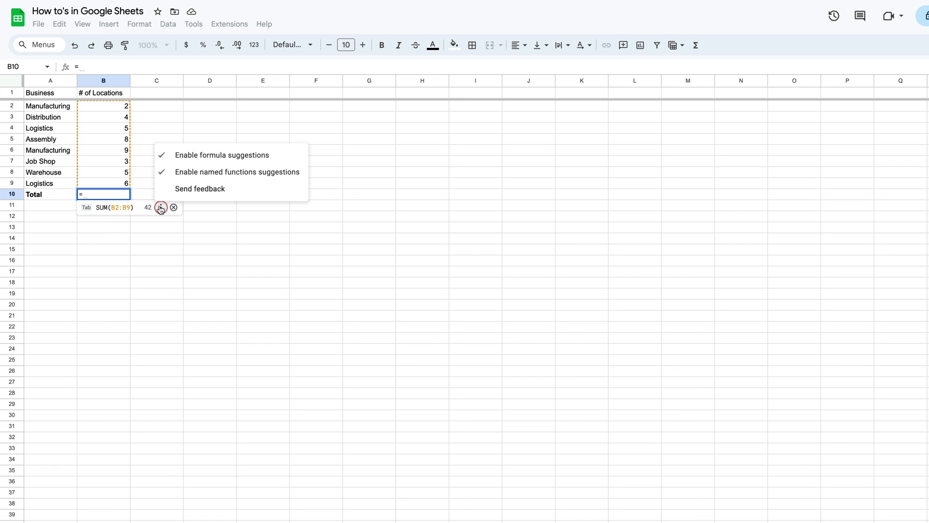
left_click(121, 194)
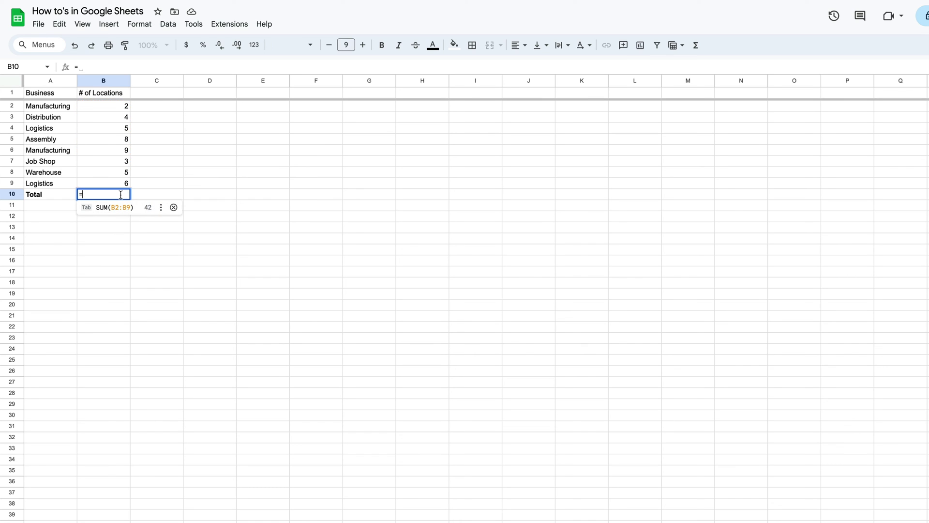
key("Tab")
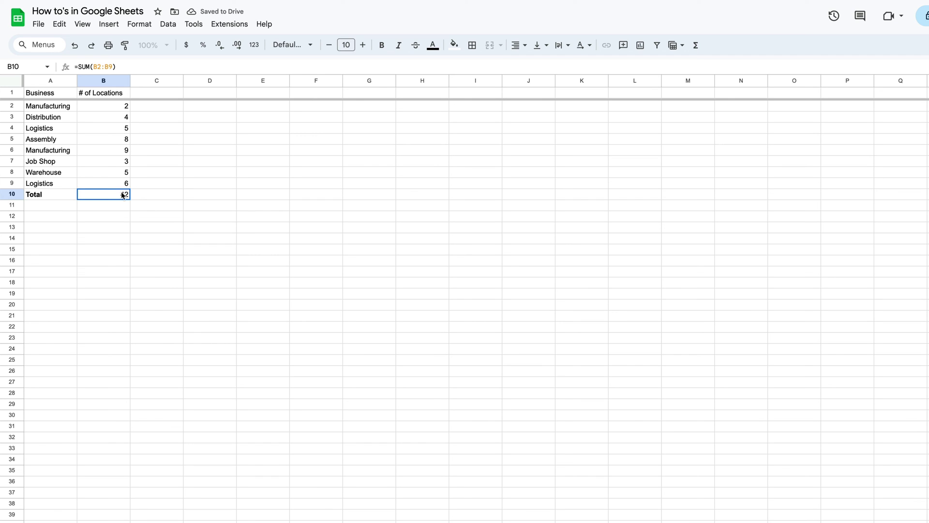
left_click(65, 205)
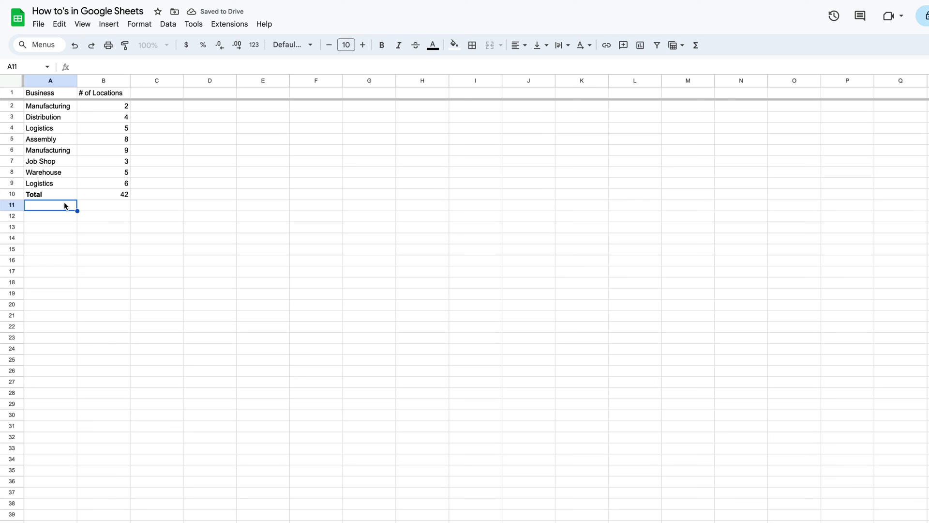
Step: Autocomplete 'Logistics' into A11 and view the Tools autocomplete settings
type("Logistics")
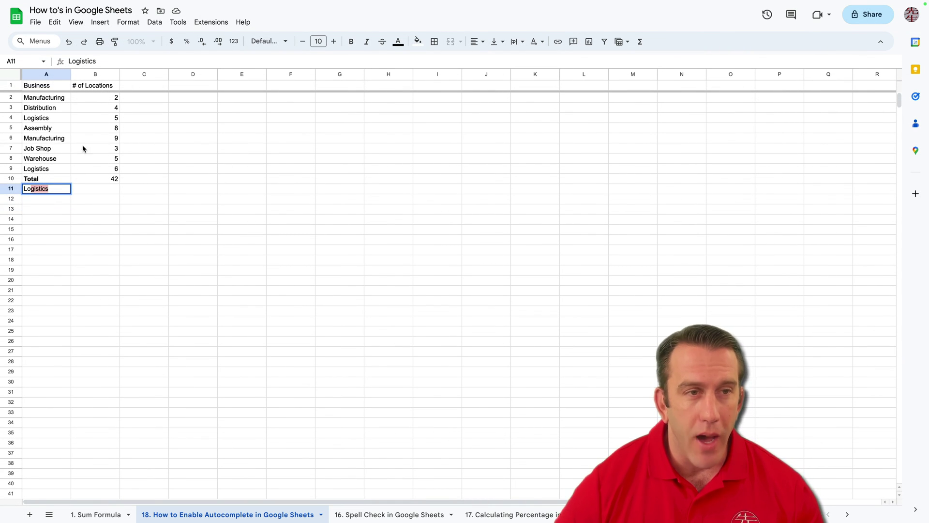
left_click(178, 22)
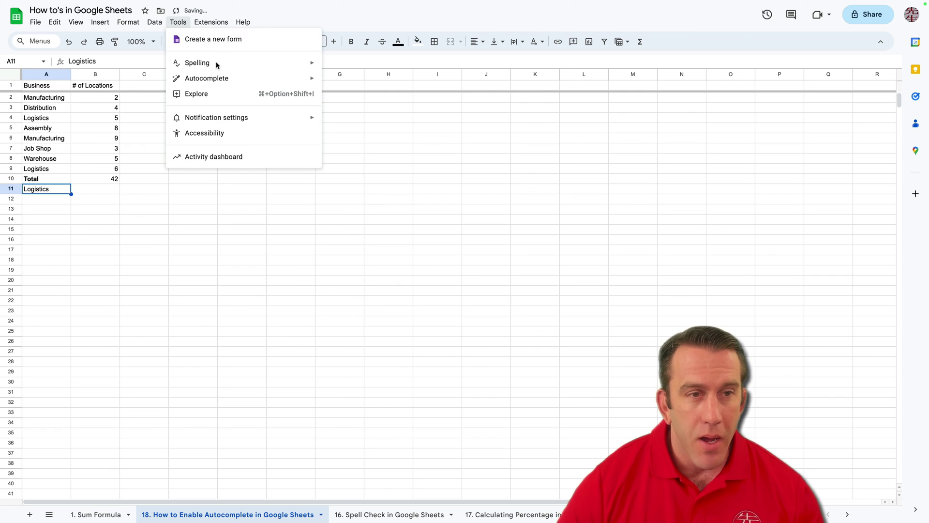
mouse_move(219, 85)
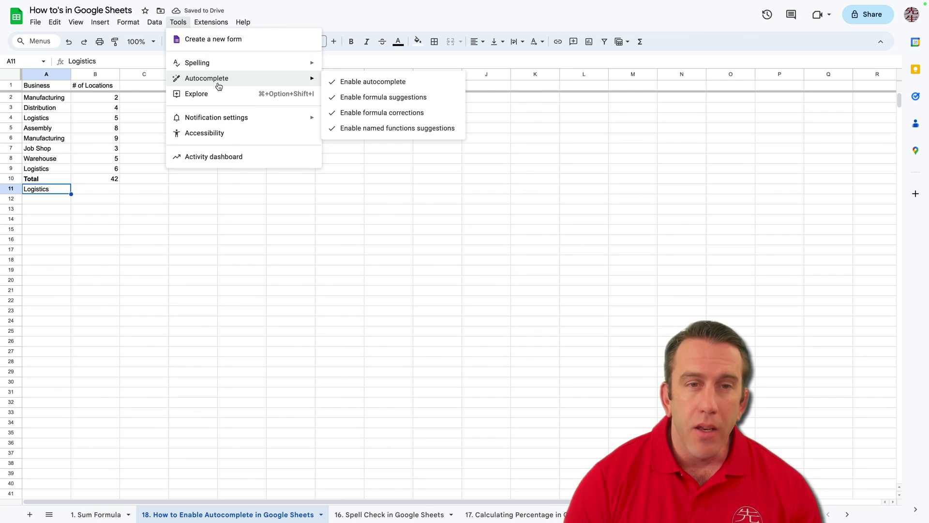